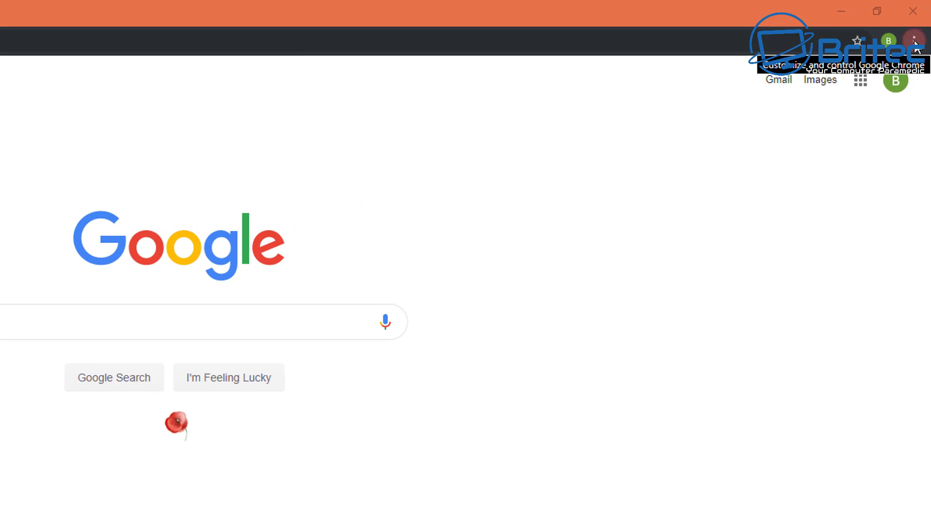
Open Chrome Settings from the three-dot menu and expand the Advanced section
click(916, 42)
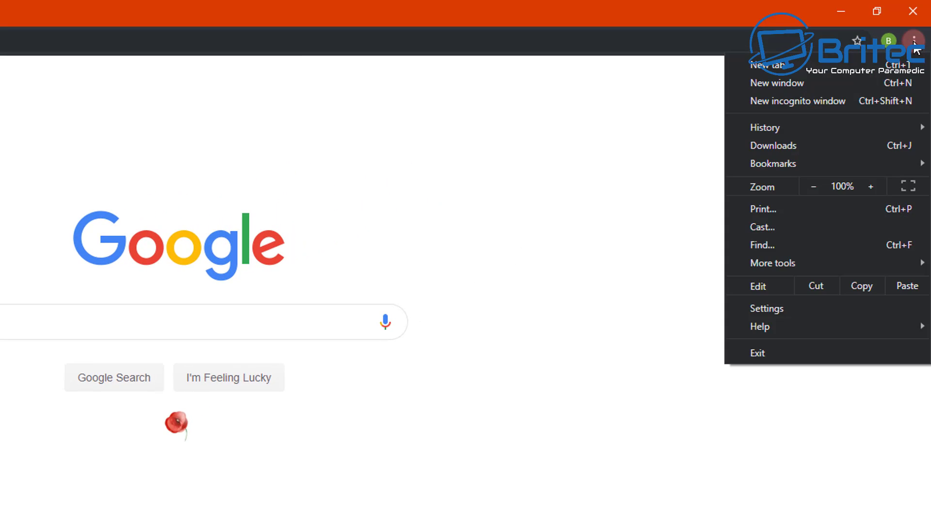
click(783, 311)
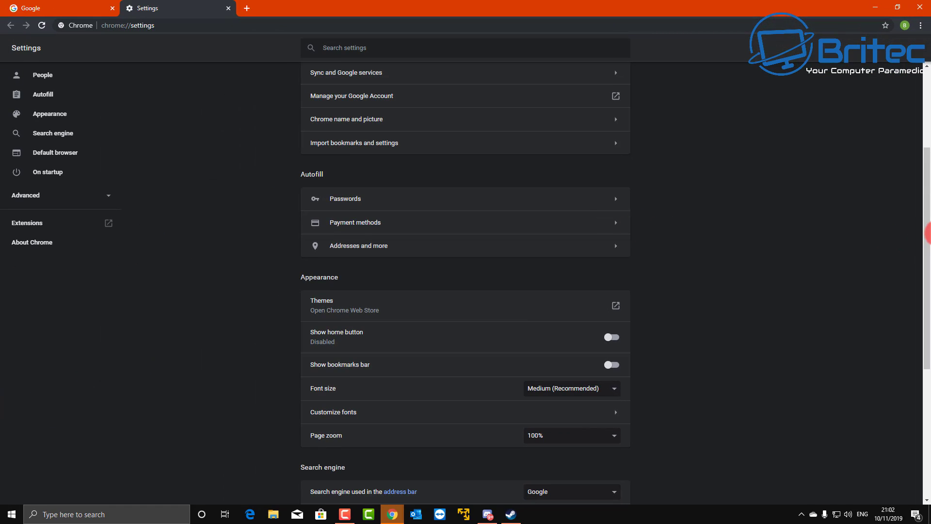
drag(925, 235, 925, 343)
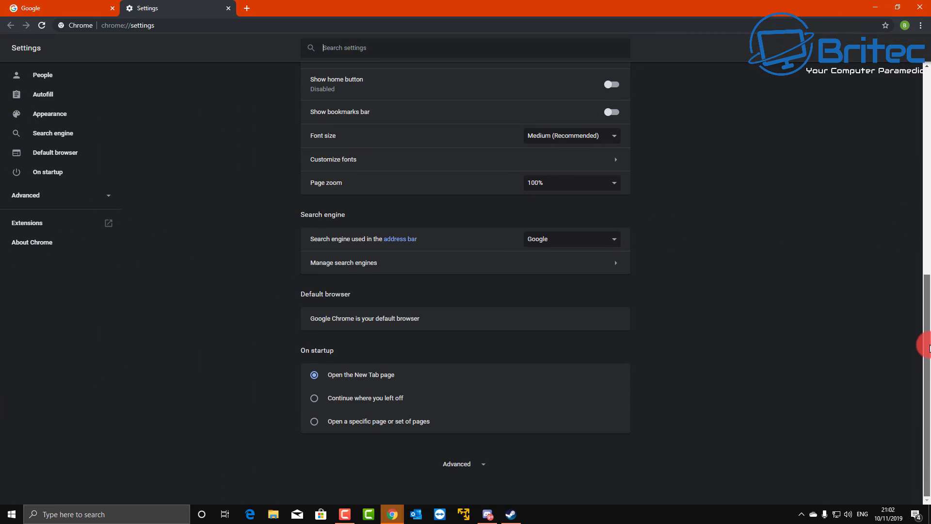
click(458, 466)
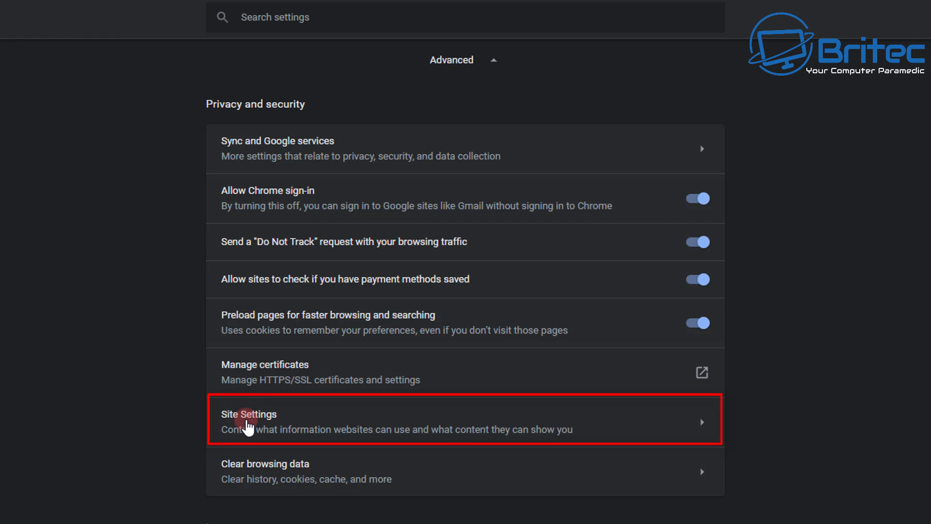
Go to Site Settings and open the Sound permission page
click(252, 428)
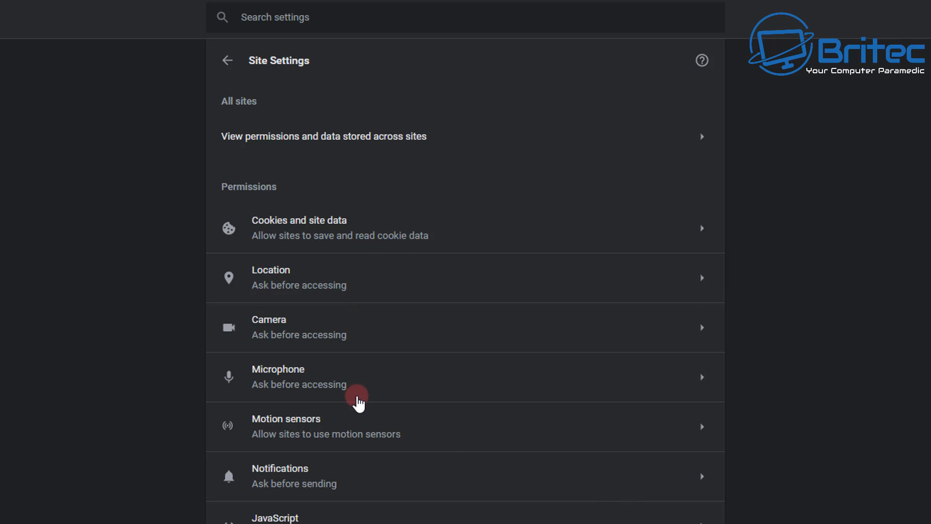
scroll(358, 407, down, 3)
scroll(359, 407, down, 3)
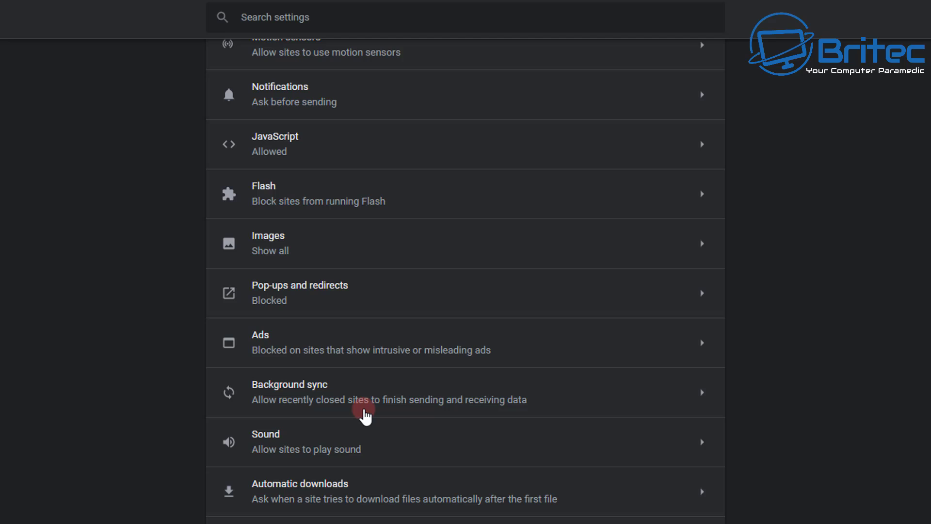
scroll(359, 408, down, 2)
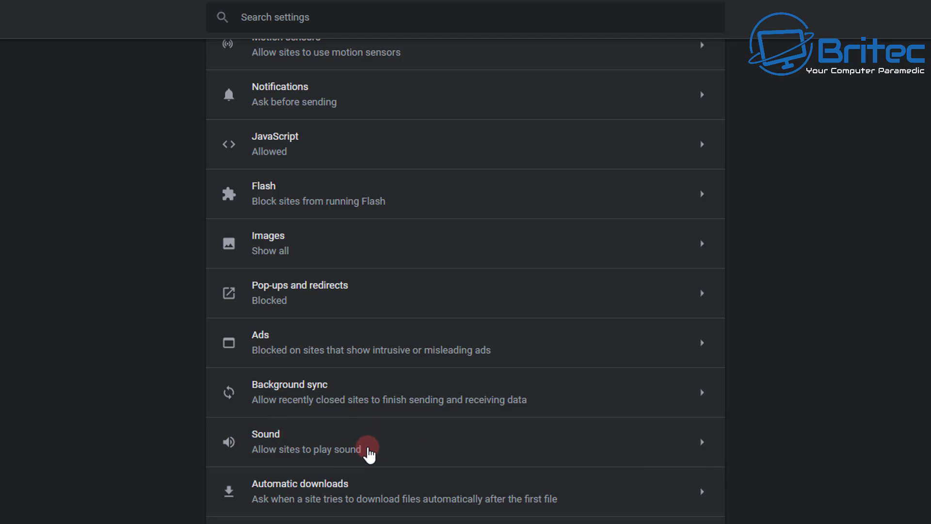
click(370, 447)
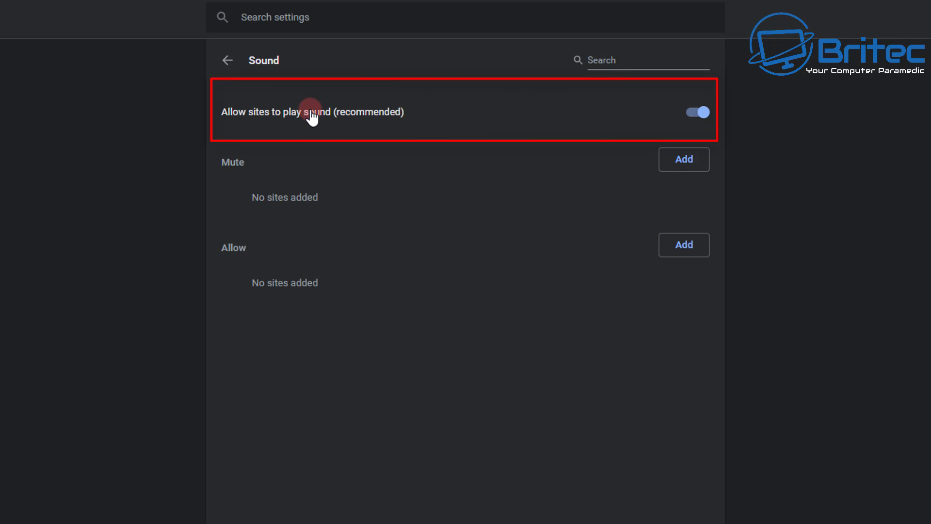
Switch site sound off, cancel adding a site to the Mute list, then switch sound back on
click(694, 116)
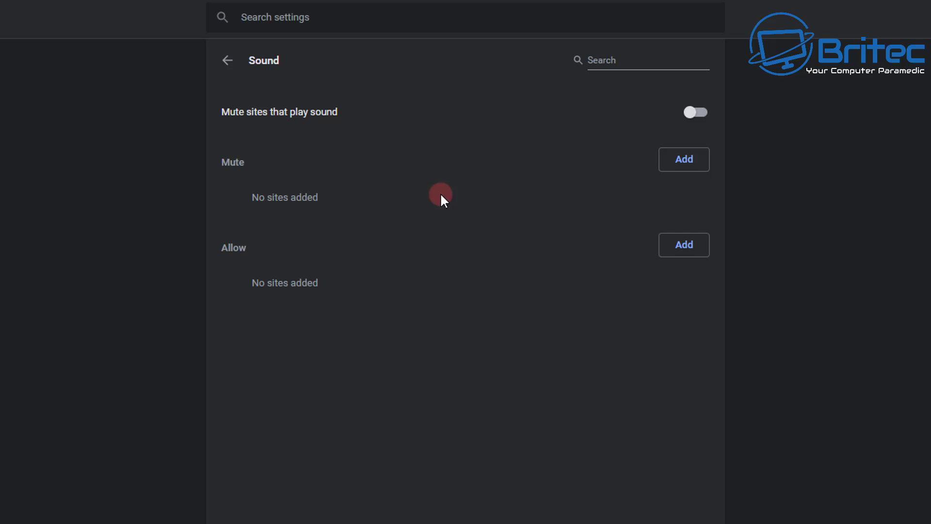
click(690, 162)
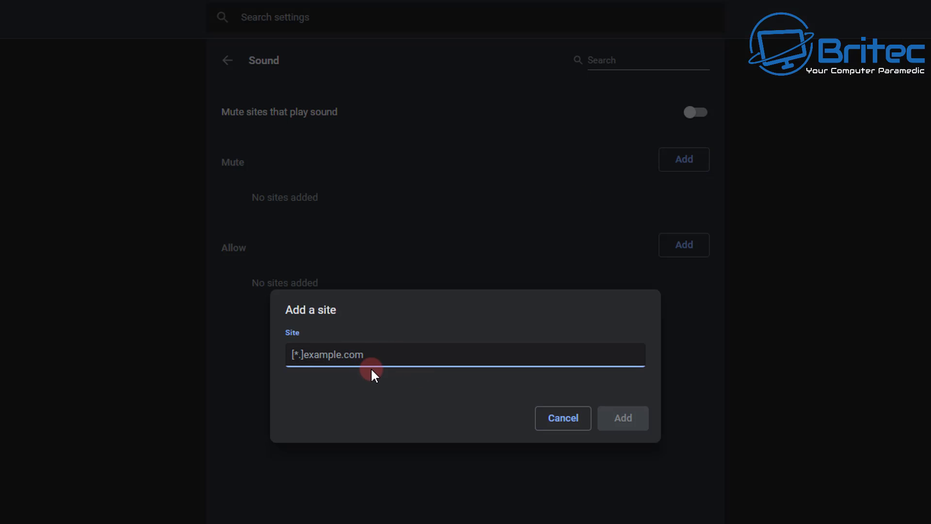
click(563, 418)
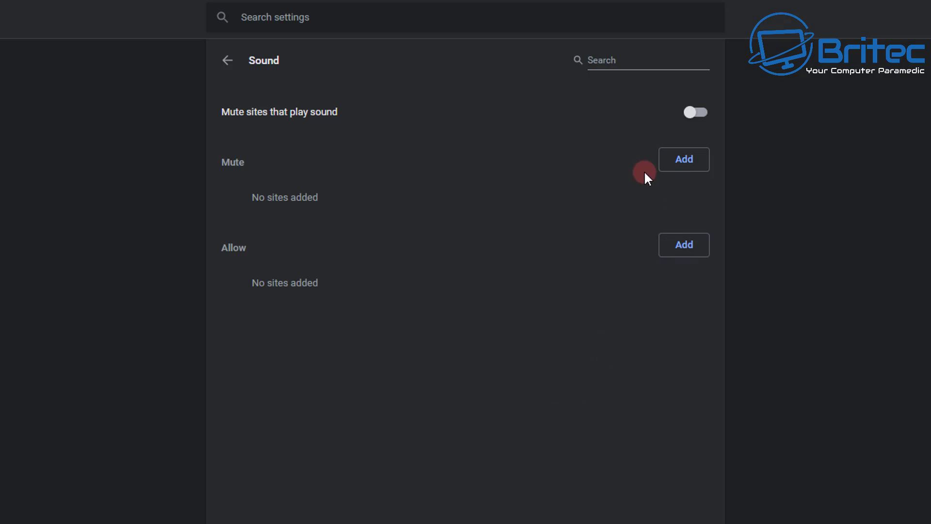
click(694, 113)
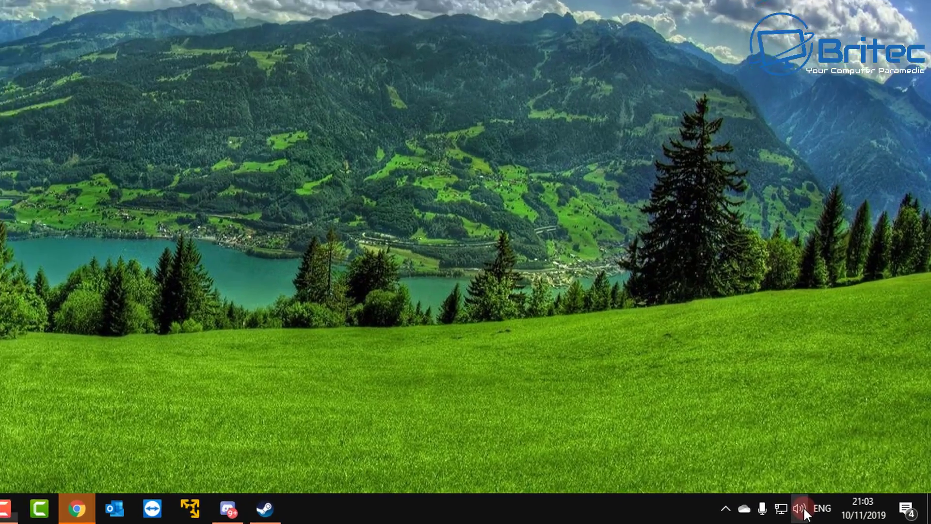
Open Volume Mixer from the speaker tray icon and unmute the Speakers device
click(842, 513)
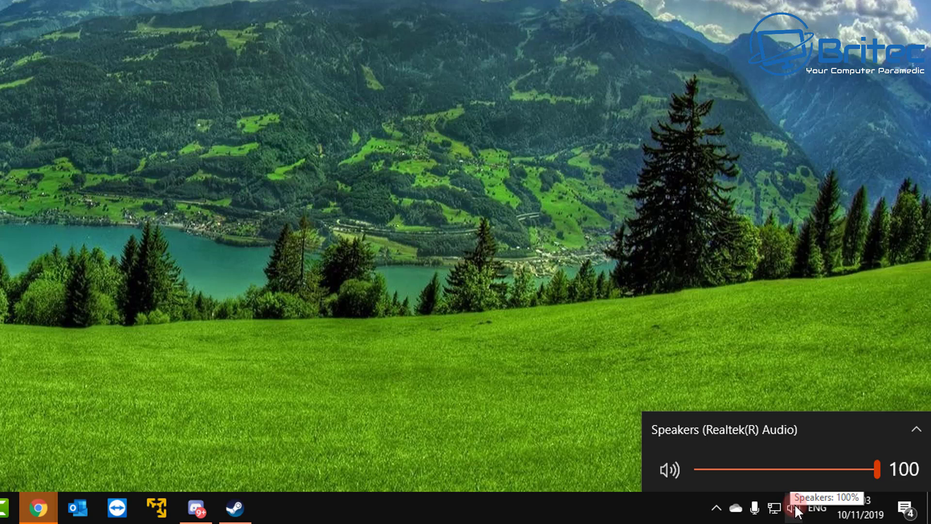
right_click(796, 511)
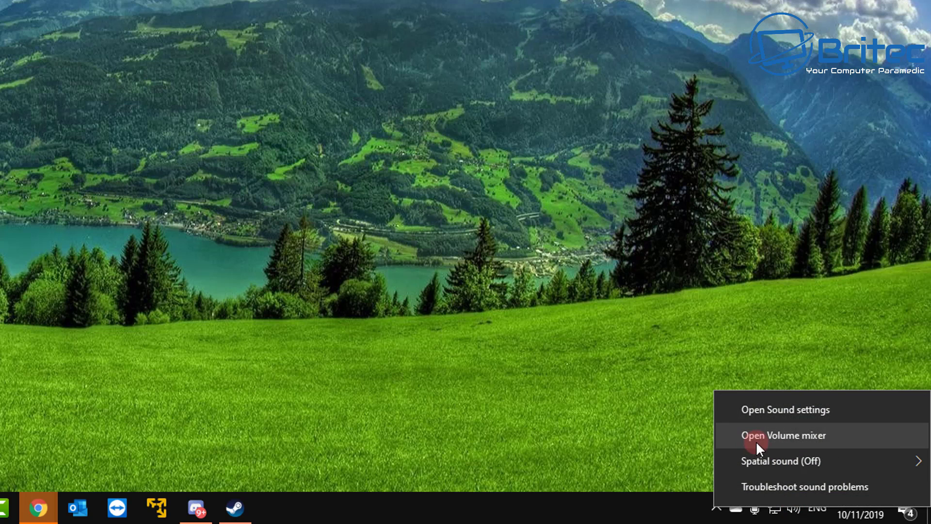
click(815, 434)
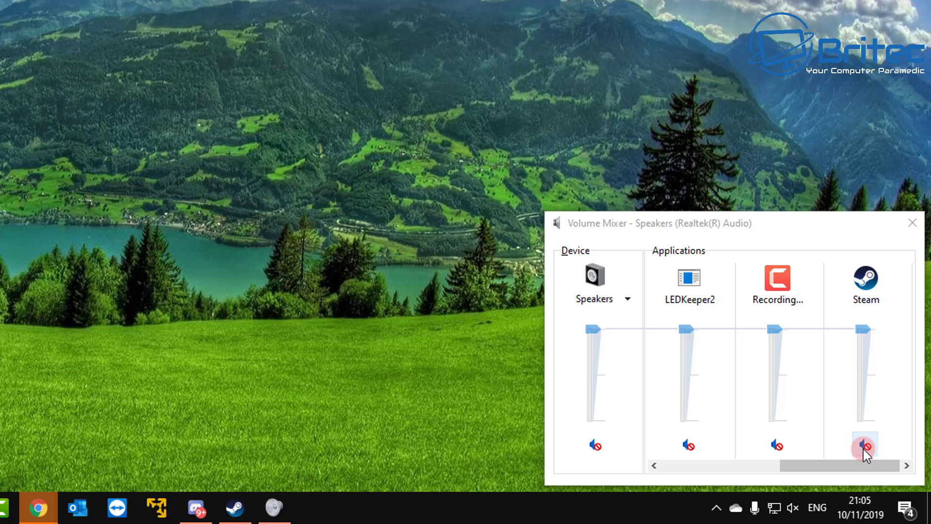
click(595, 446)
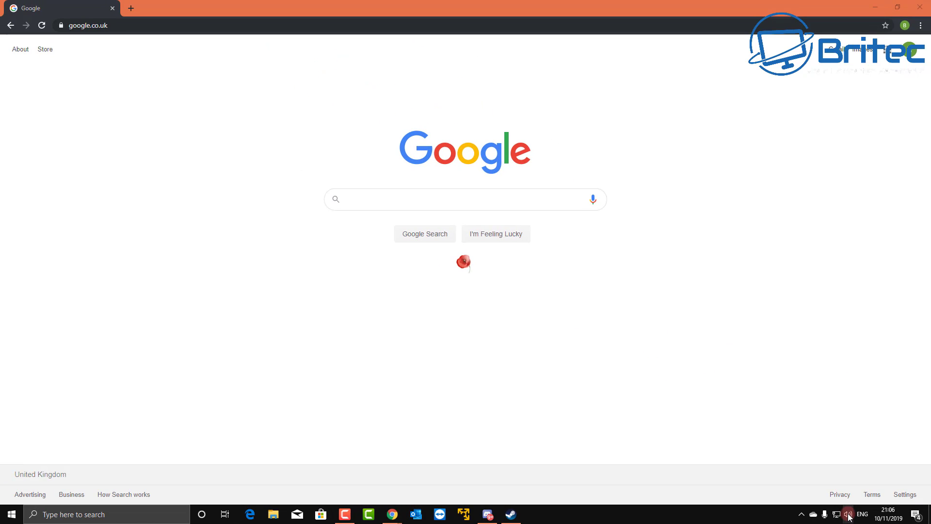
right_click(848, 514)
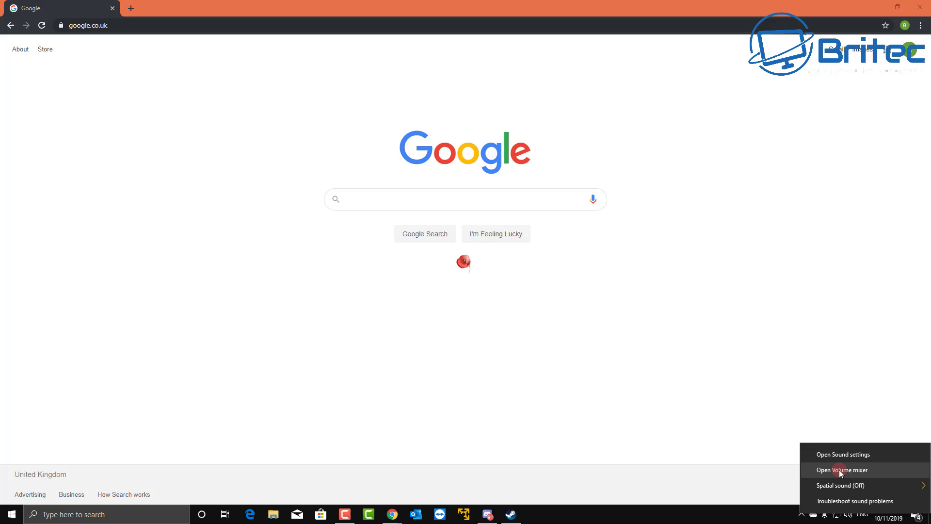
click(840, 471)
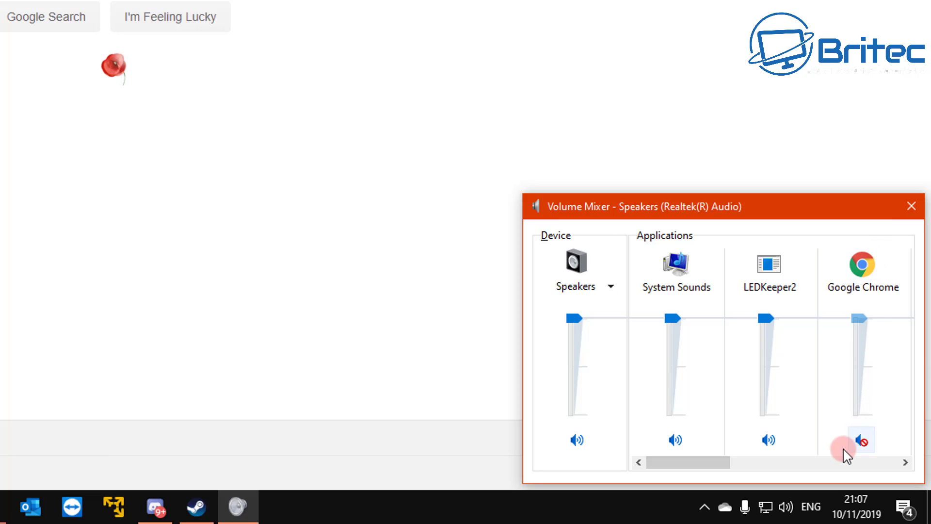
click(863, 440)
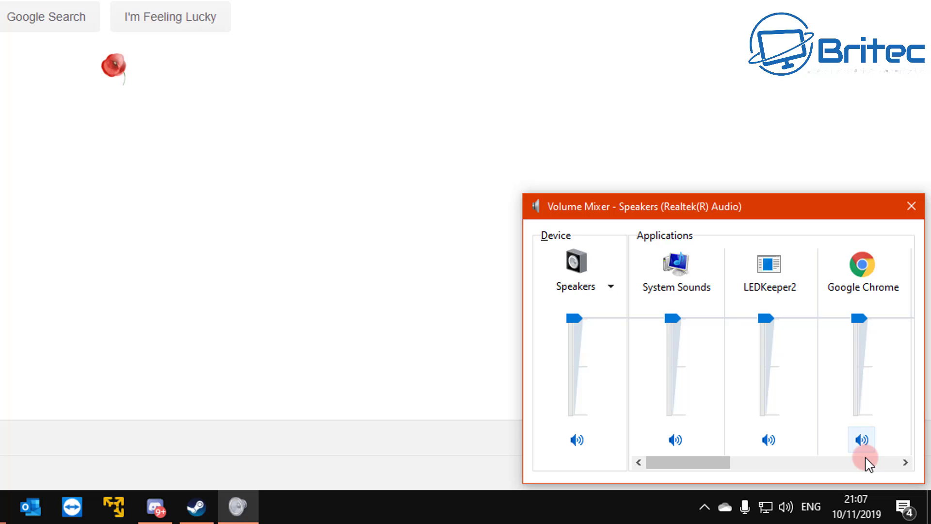
mouse_move(861, 321)
mouse_down()
mouse_move(859, 395)
mouse_move(860, 318)
mouse_up()
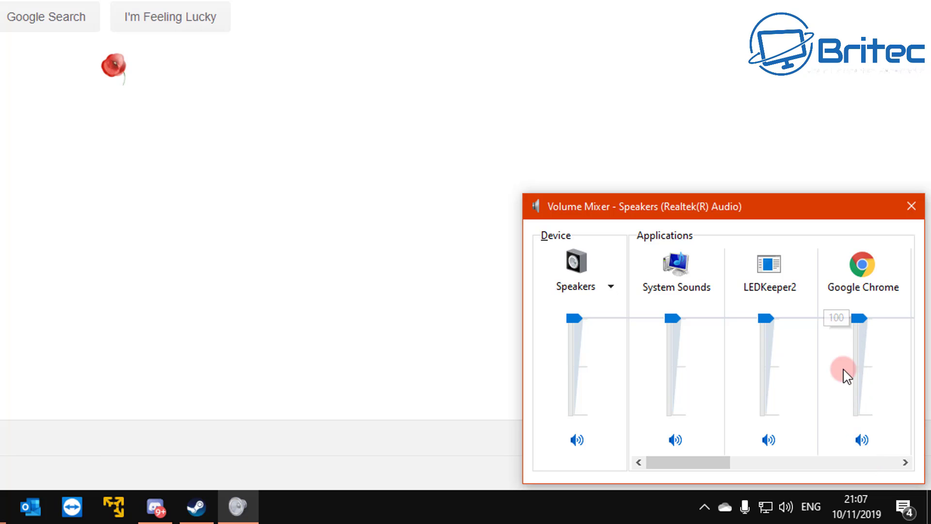
mouse_move(709, 463)
mouse_down()
mouse_move(862, 465)
mouse_move(611, 462)
mouse_up()
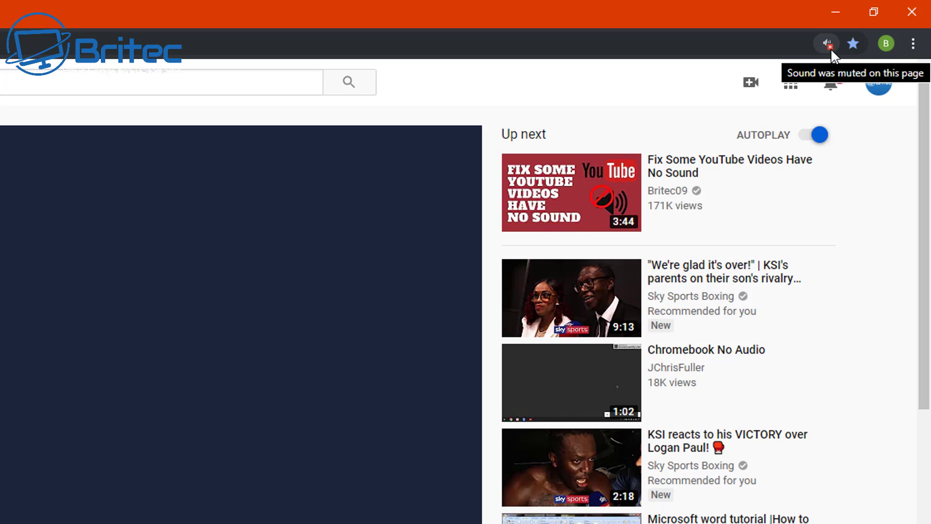
Open the address bar's muted-sound options and go to Chrome's site sound settings
click(830, 48)
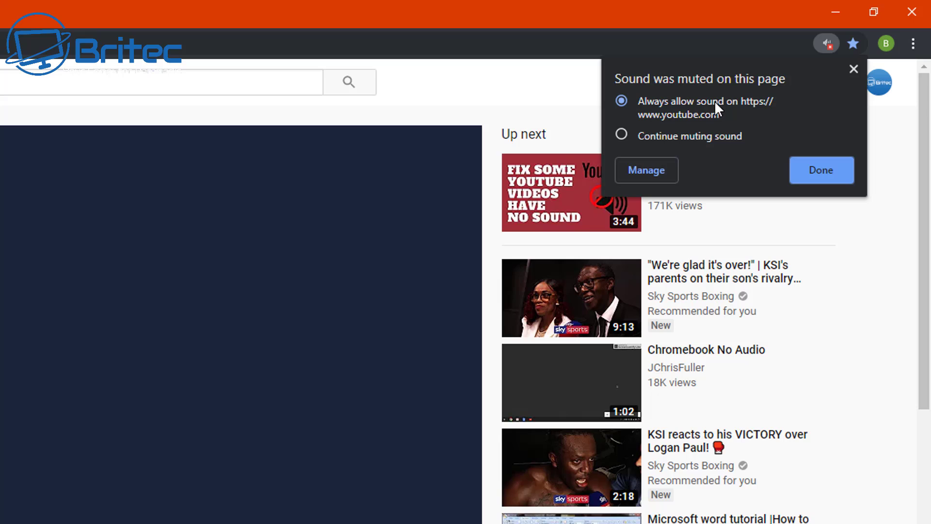
click(656, 172)
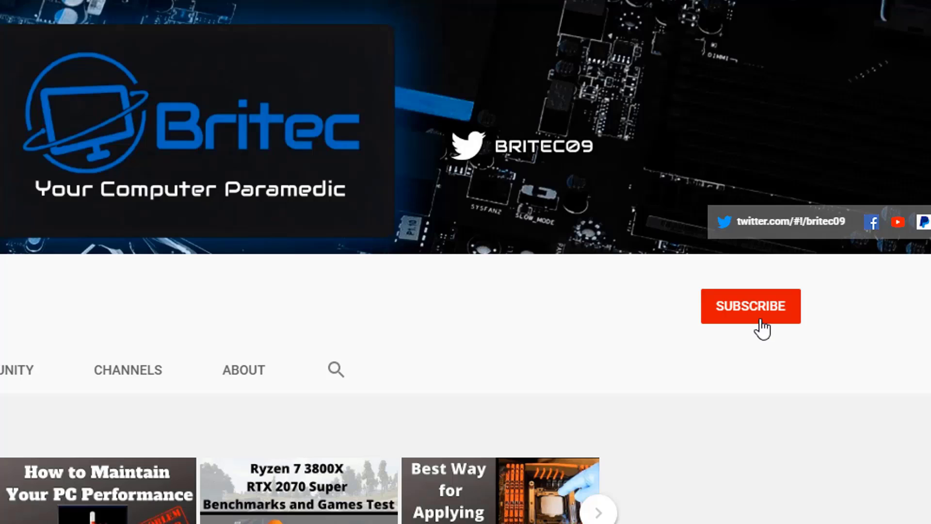
Subscribe to the Britec channel and set its notification bell to All
click(762, 320)
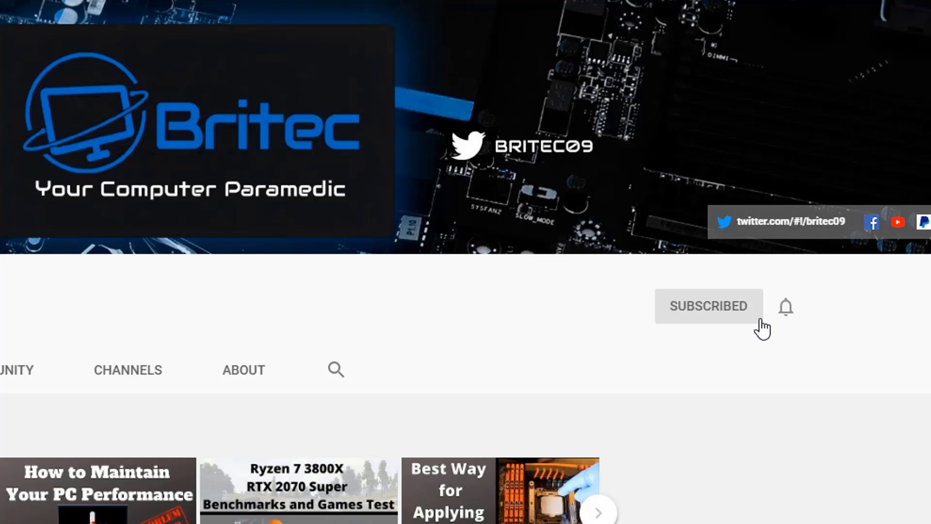
click(786, 307)
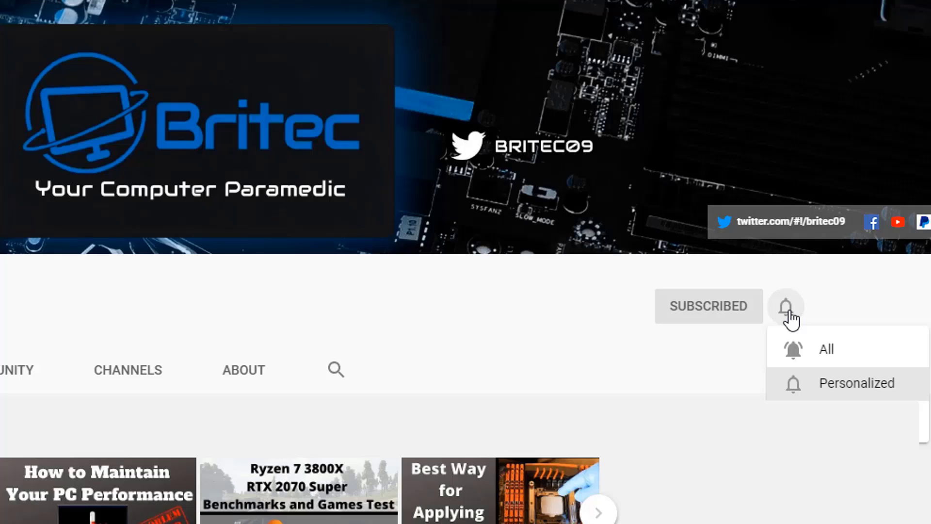
click(811, 353)
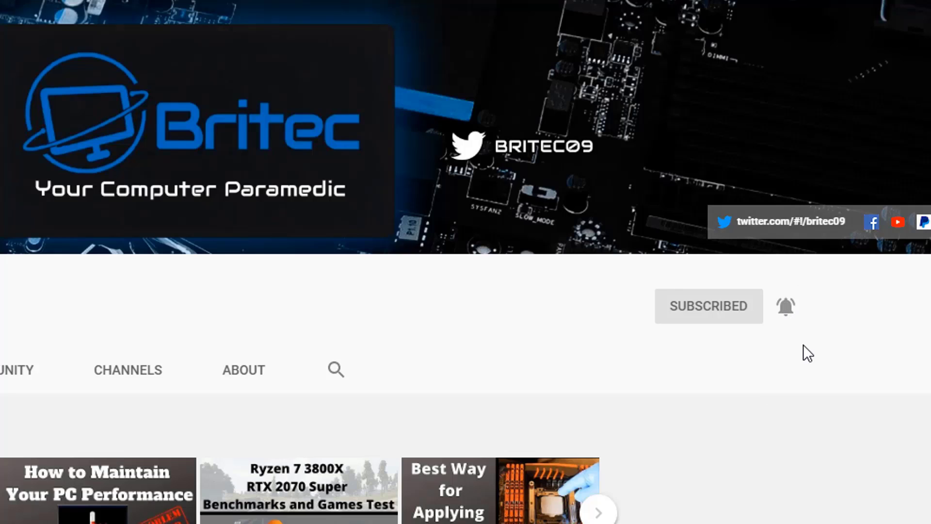